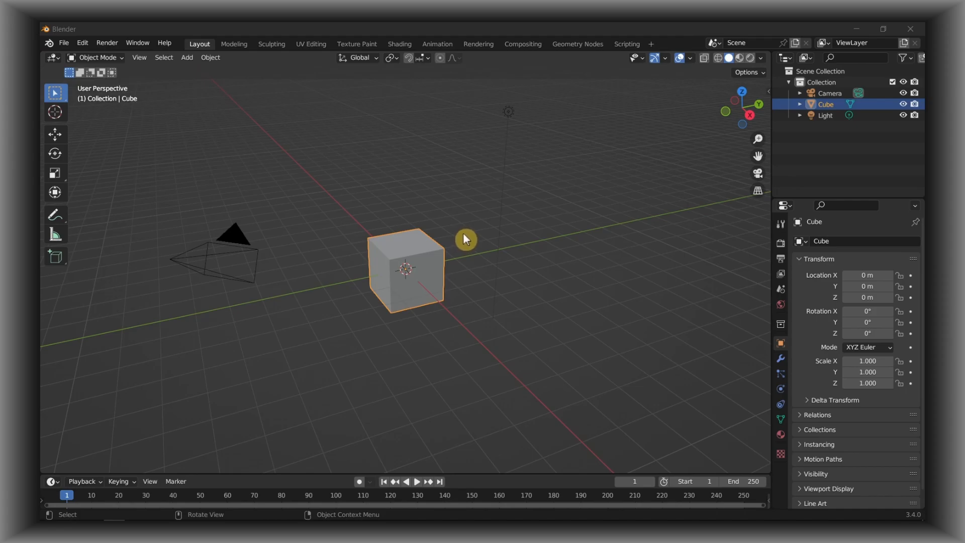
Switch the default cube back and forth between Object Mode and Edit Mode, finishing in Edit Mode
left_click(97, 58)
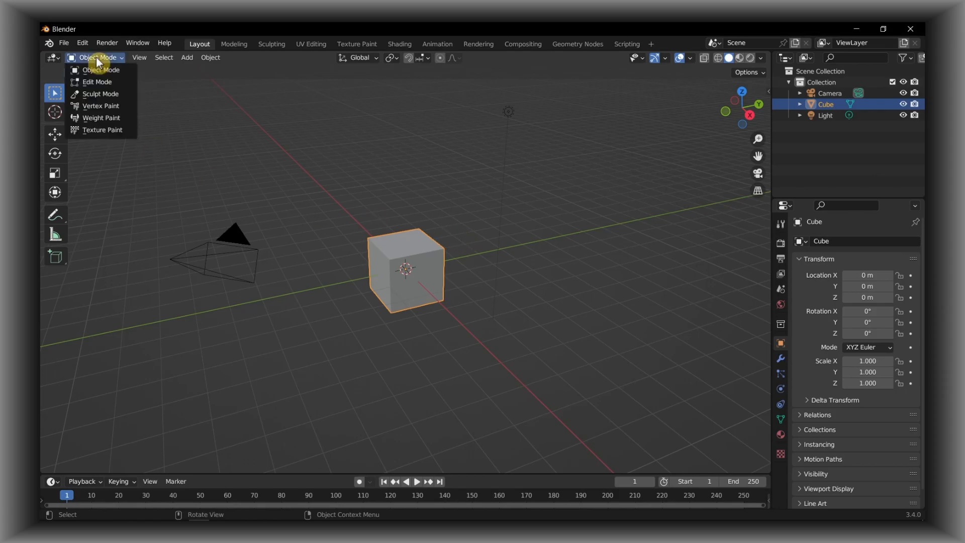
left_click(98, 81)
left_click(113, 57)
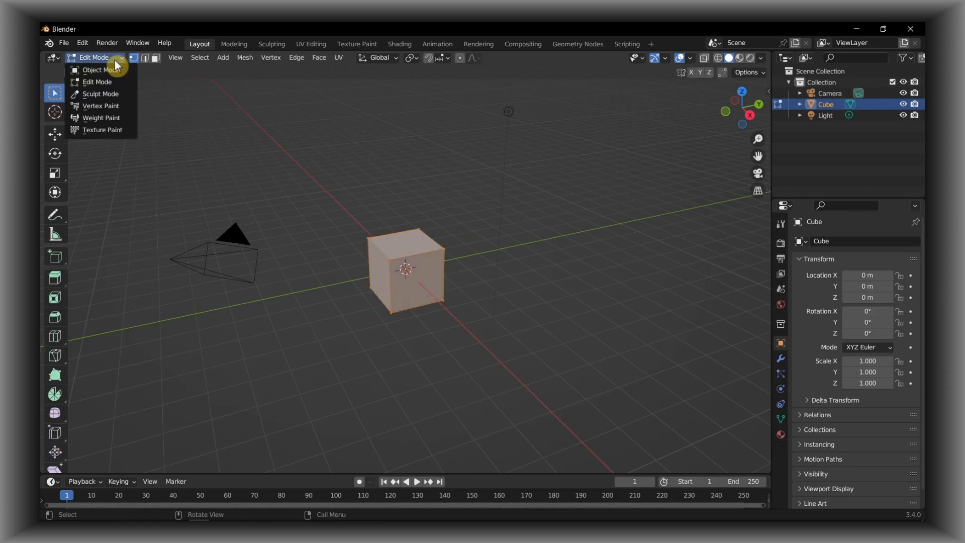
left_click(101, 70)
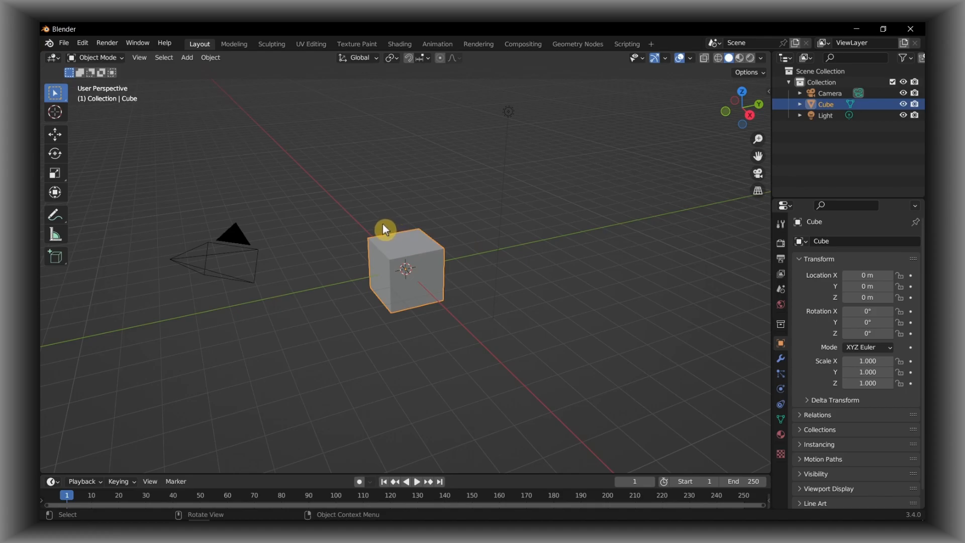
key("Tab")
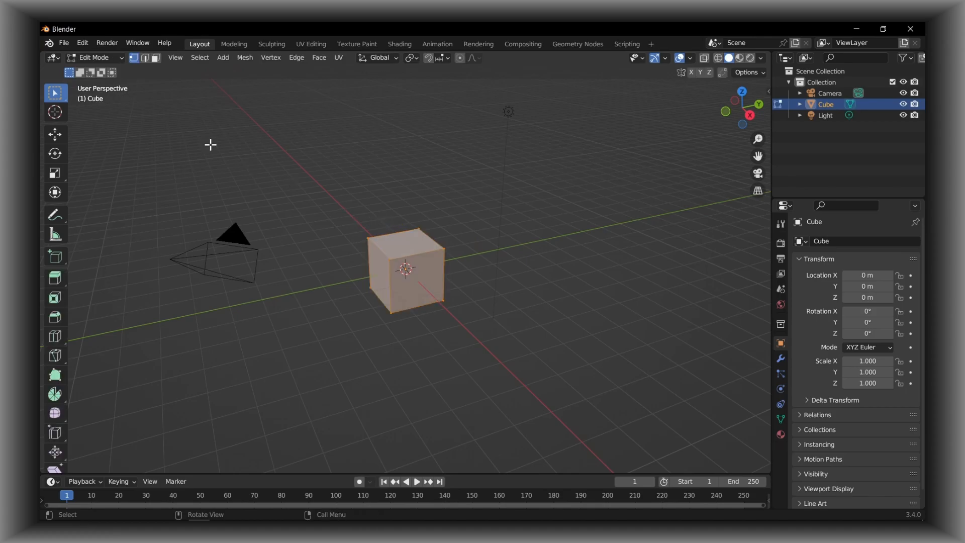
left_click(98, 58)
left_click(102, 67)
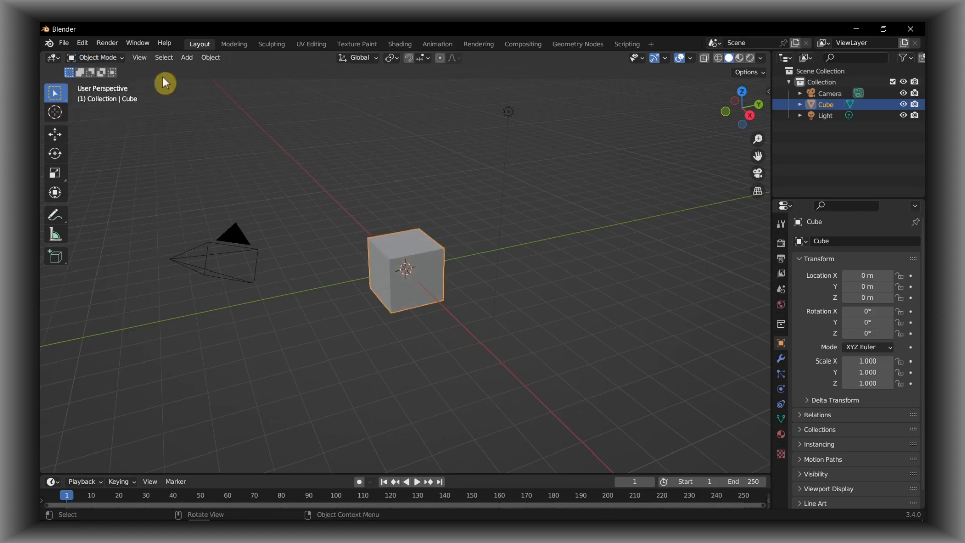
left_click(116, 58)
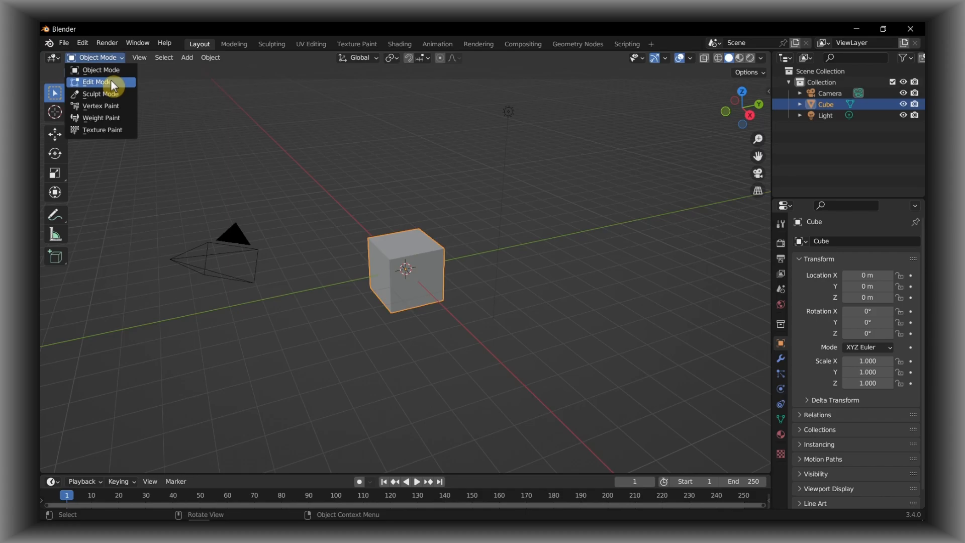
left_click(112, 84)
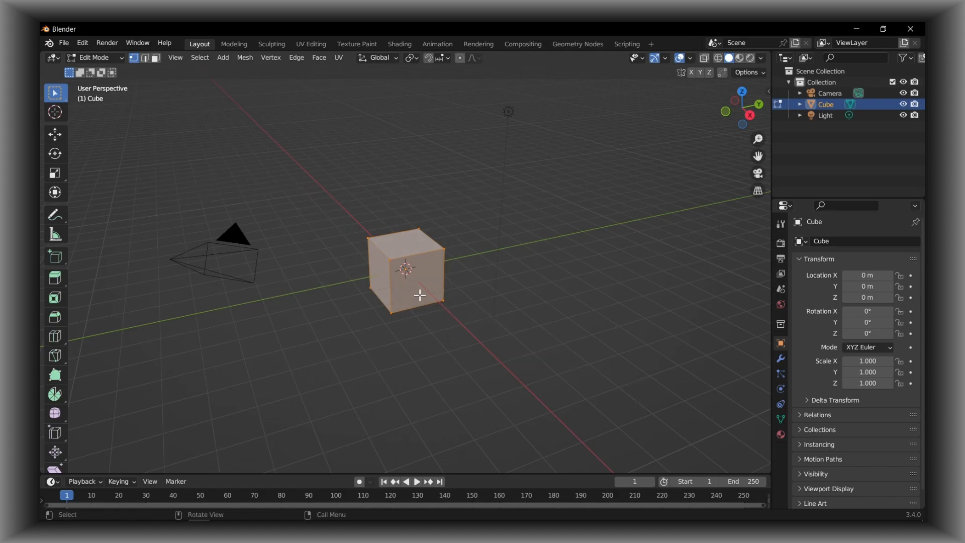
Try a free move of the cube's selected vertices, inspect the distorted shape and undo the move
key("g")
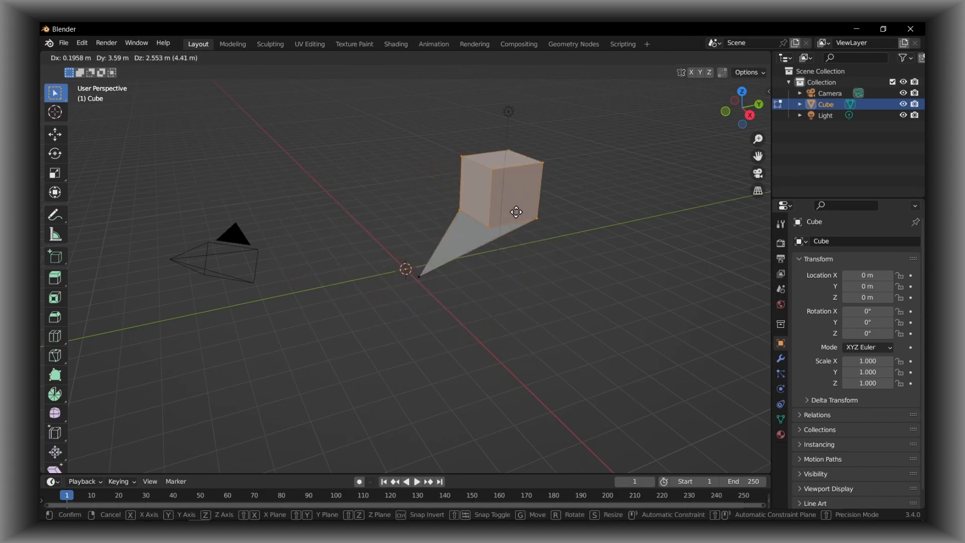
left_click(429, 230)
middle_click_drag(515, 230, 365, 222)
key("ctrl+z")
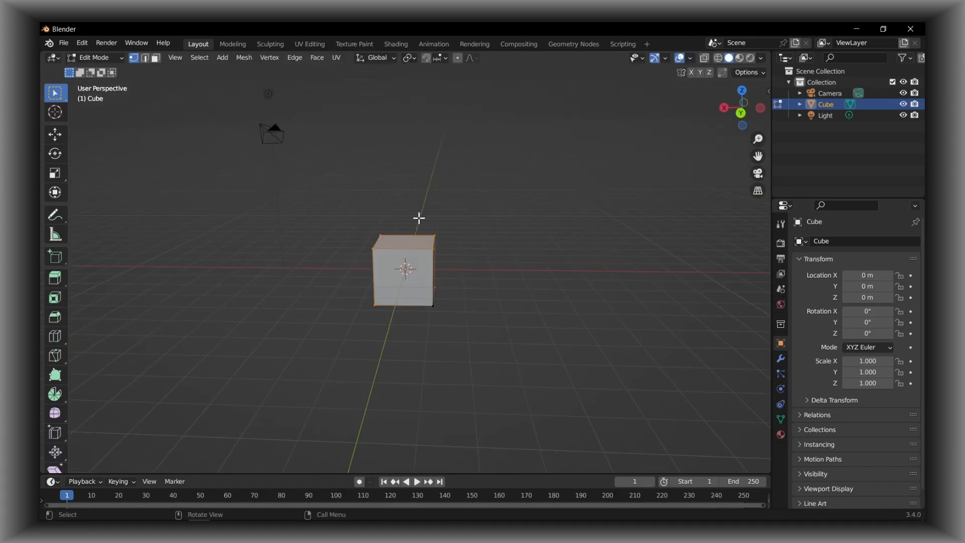
Switch to face selection, select all of the cube's faces and move them freely away from the origin
left_click(155, 58)
key("a")
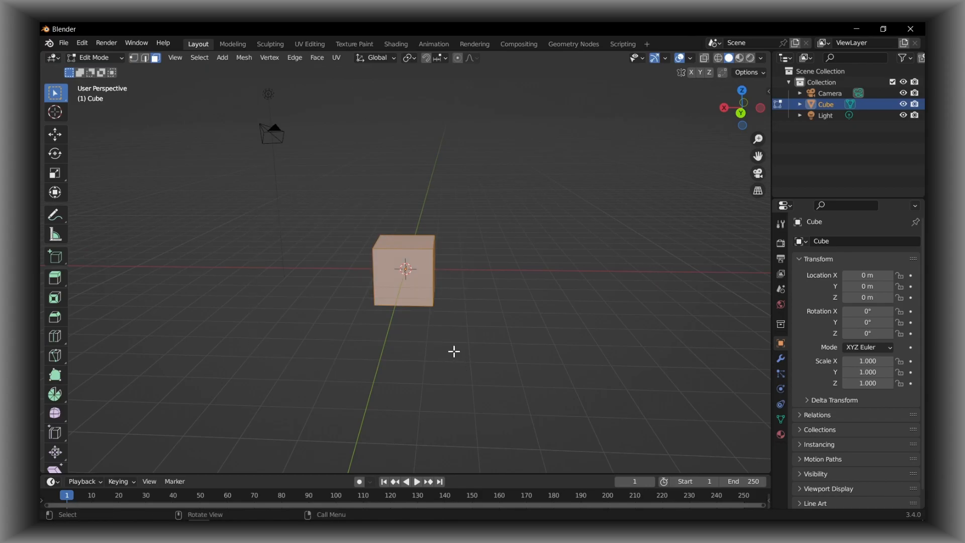
key("g")
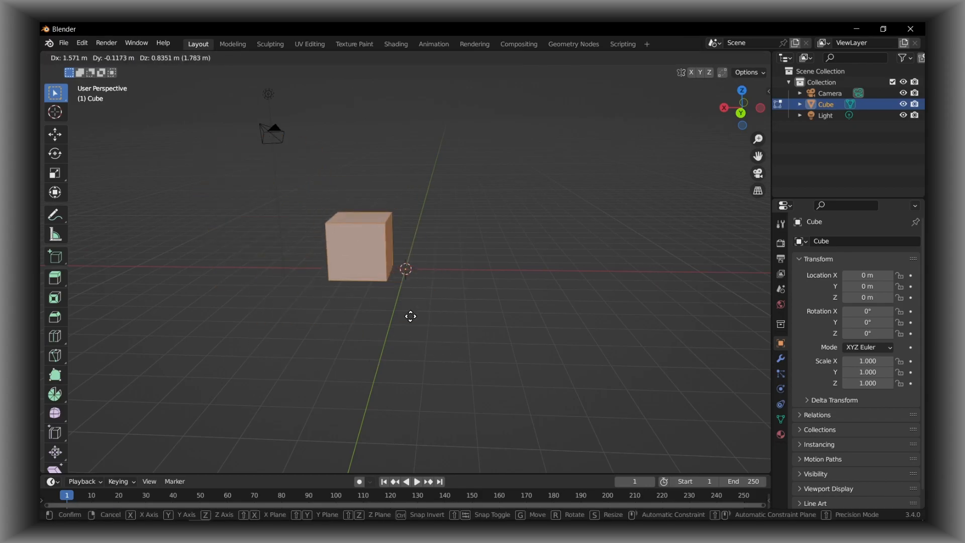
left_click(260, 253)
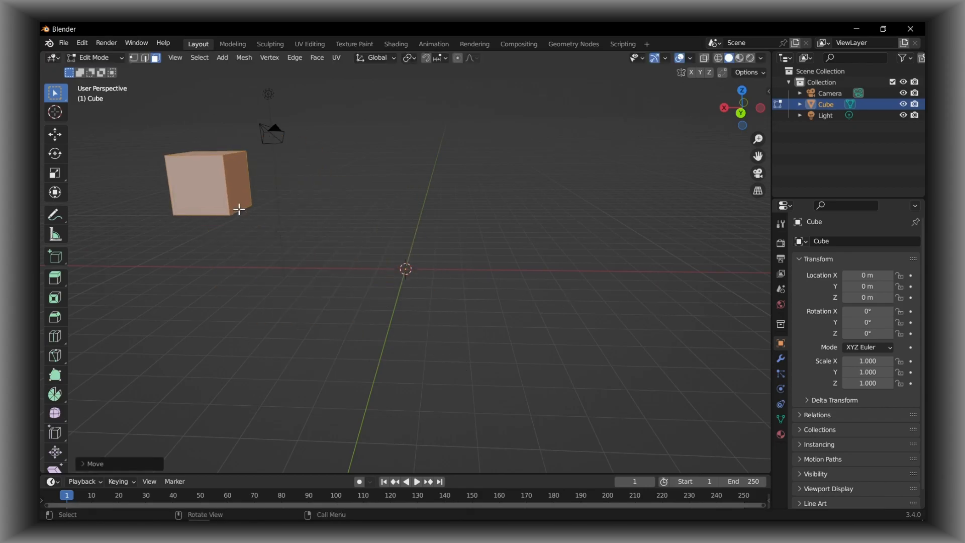
Move the whole cube again, constraining the movement to the X, Y and Z axes in turn
key("g")
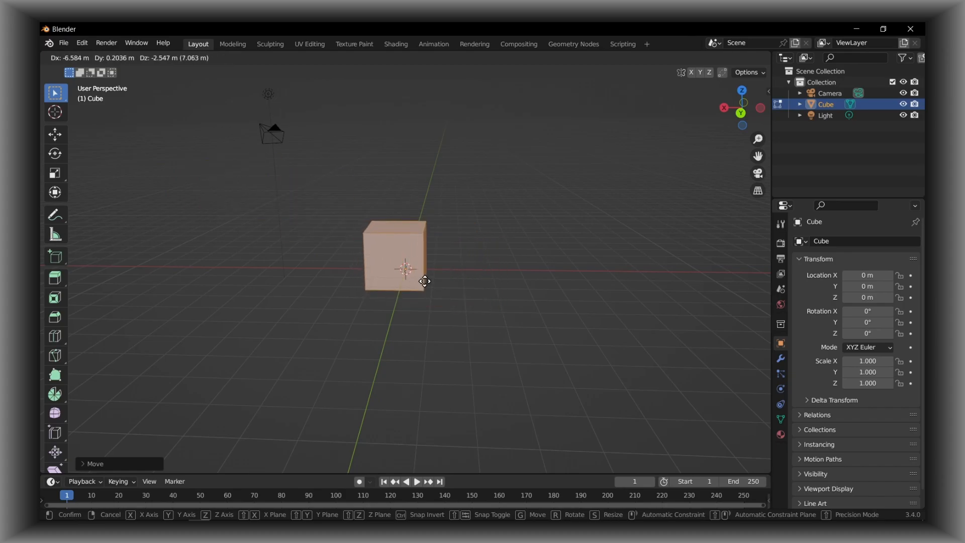
key("x")
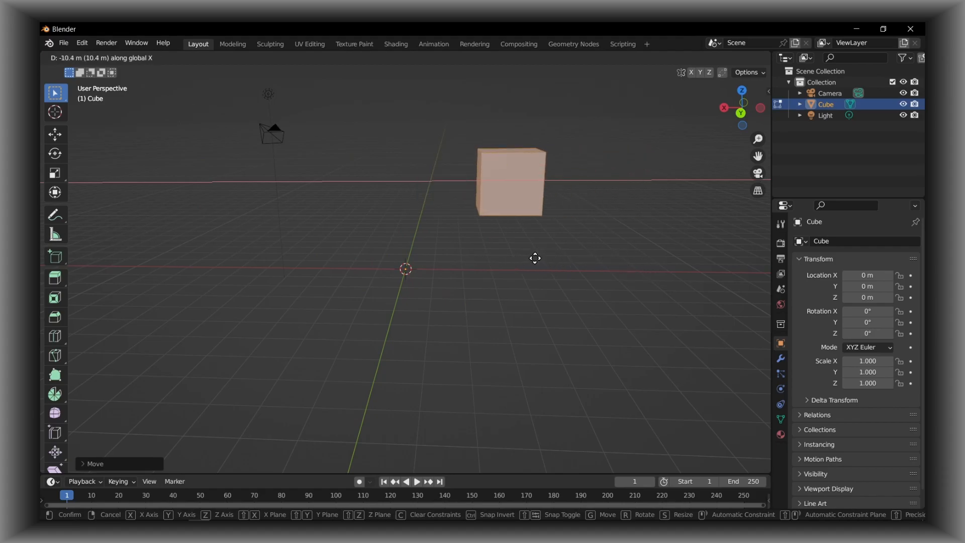
key("y")
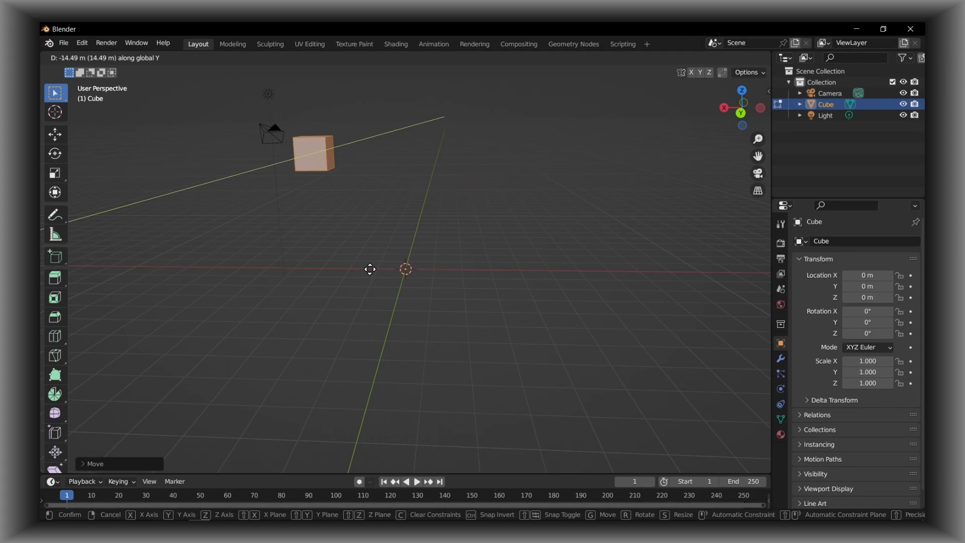
key("z")
left_click(515, 265)
middle_click_drag(484, 250, 579, 293)
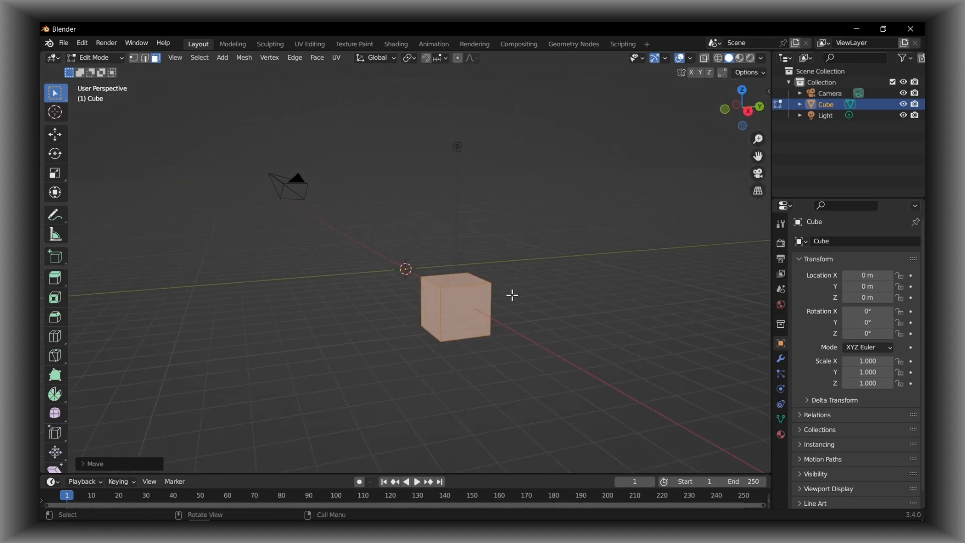
Rotate the whole cube freely to a tilted angle and scale it up uniformly
key("r")
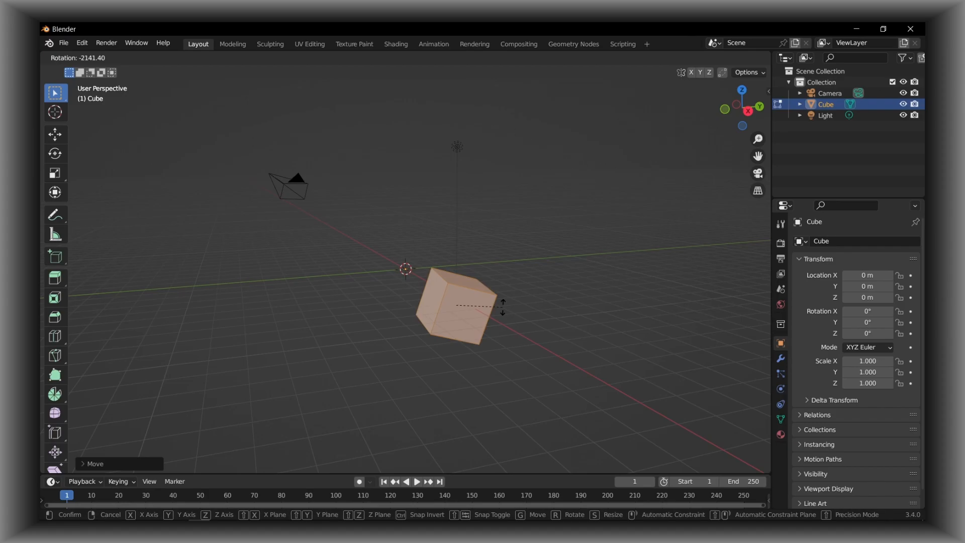
left_click(502, 306)
key("s")
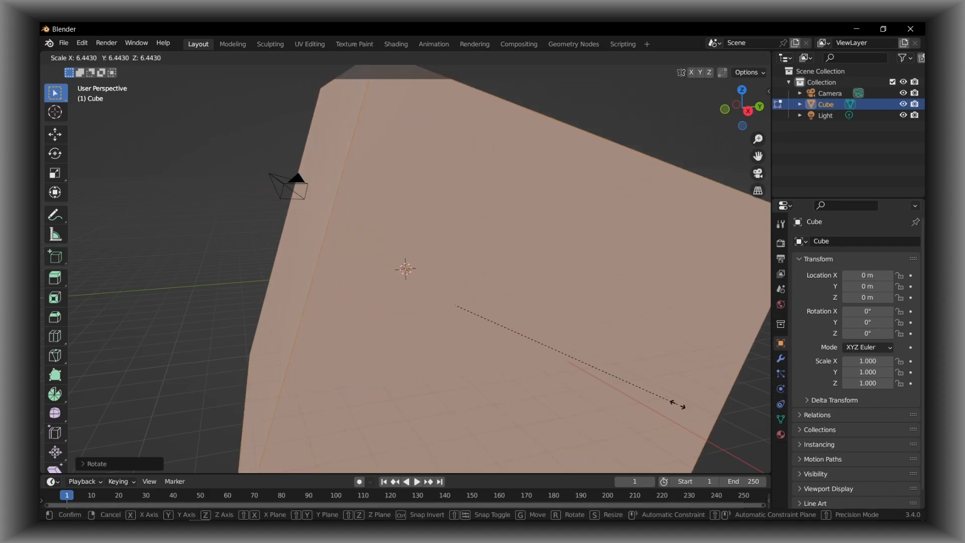
left_click(520, 352)
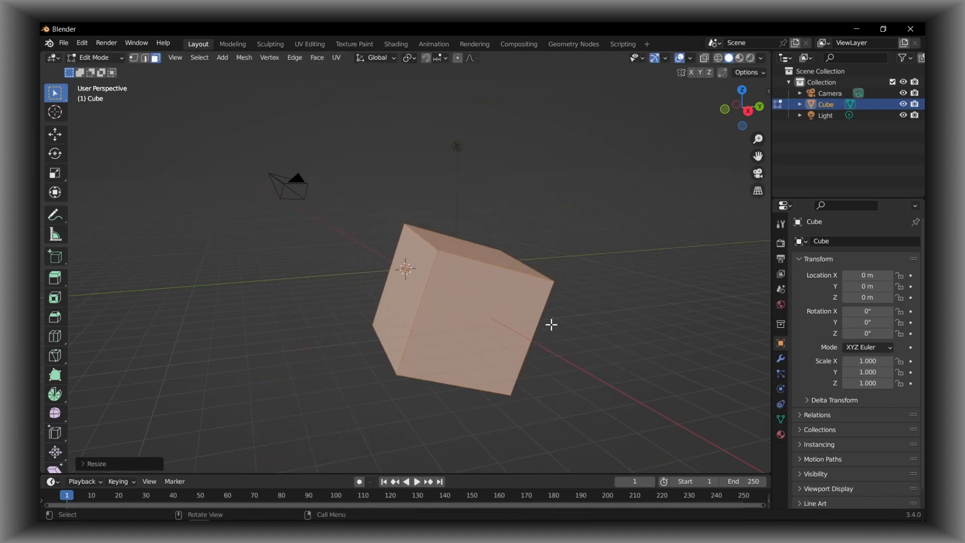
Delete all of the cube's vertices and undo the deletion
scroll(585, 314, "down", 1)
scroll(586, 315, "down", 1)
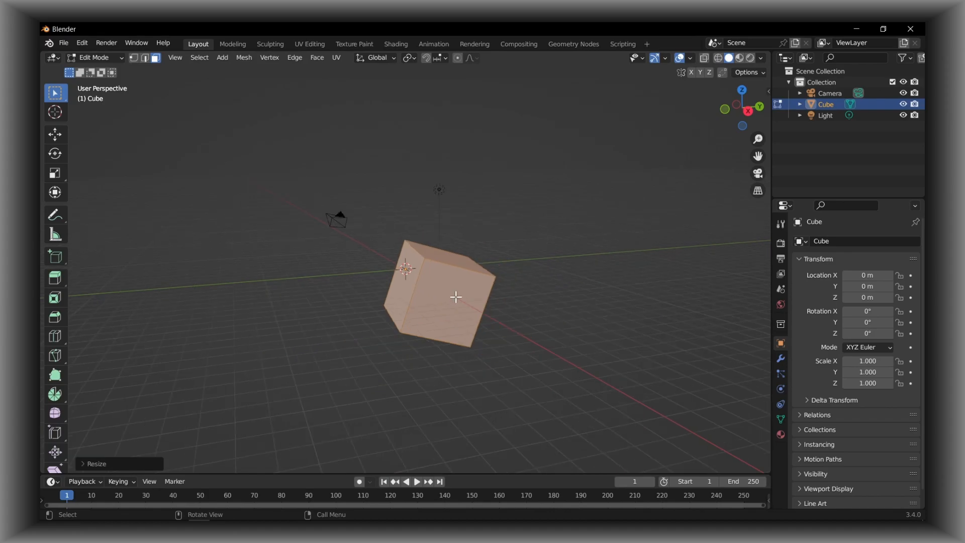
key("x")
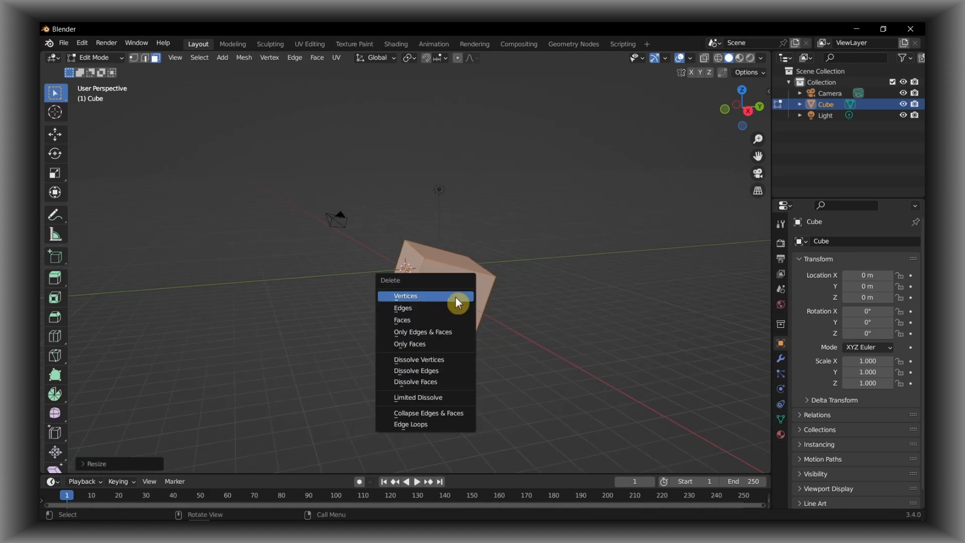
left_click(455, 296)
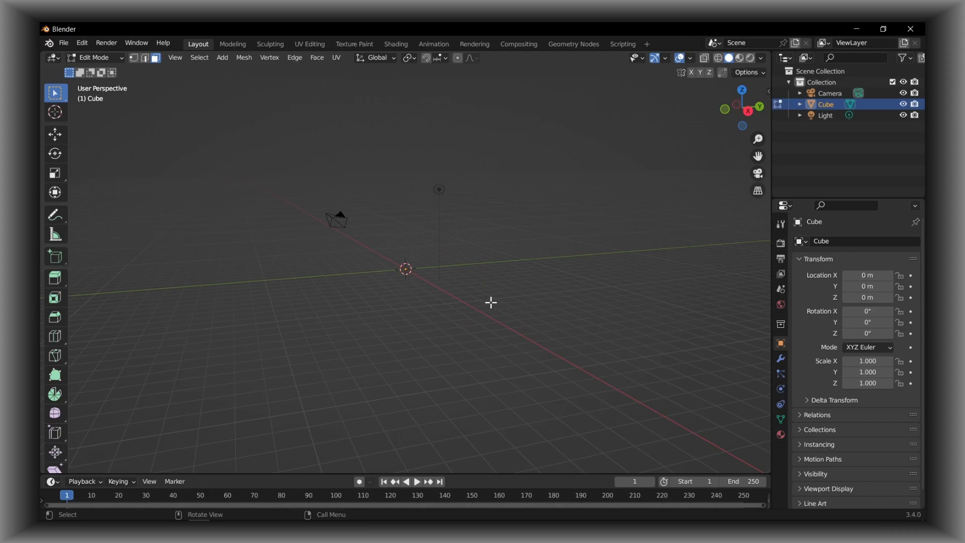
key("ctrl+z")
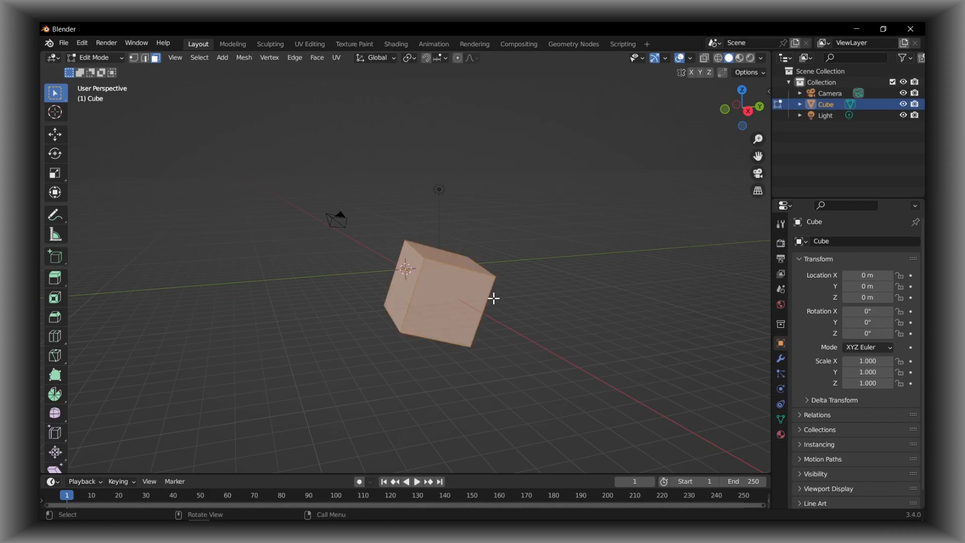
Deselect the cube's faces, select only its upper face and hide it to look inside the cube
scroll(493, 298, "down", 2)
middle_click_drag(482, 290, 461, 269)
left_click(468, 298)
scroll(468, 298, "up", 2)
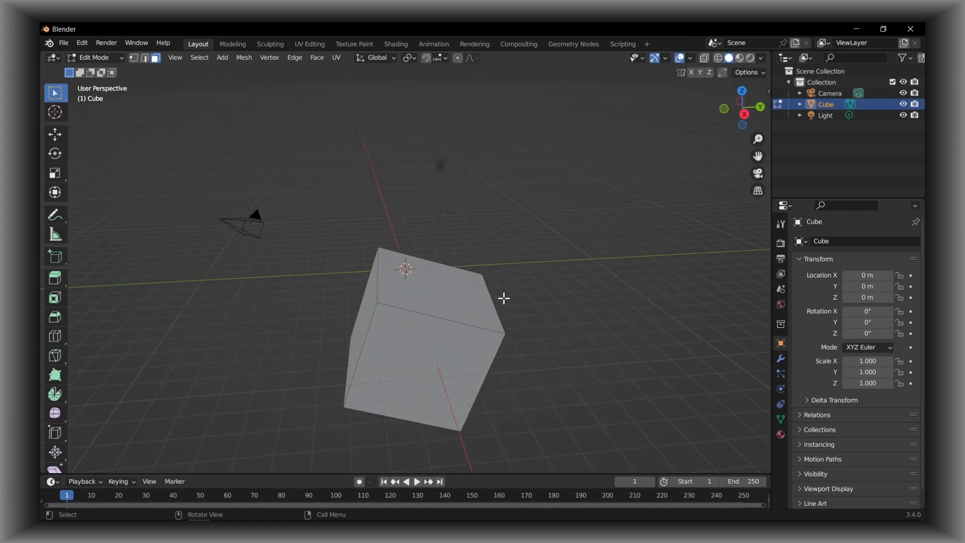
left_click(454, 280)
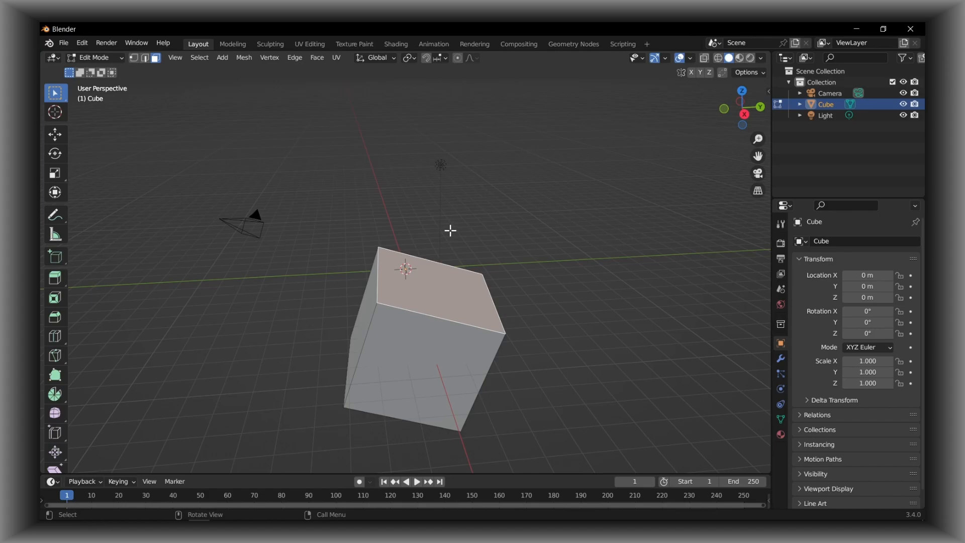
key("h")
middle_click_drag(447, 263, 383, 360)
left_click_drag(758, 157, 761, 58)
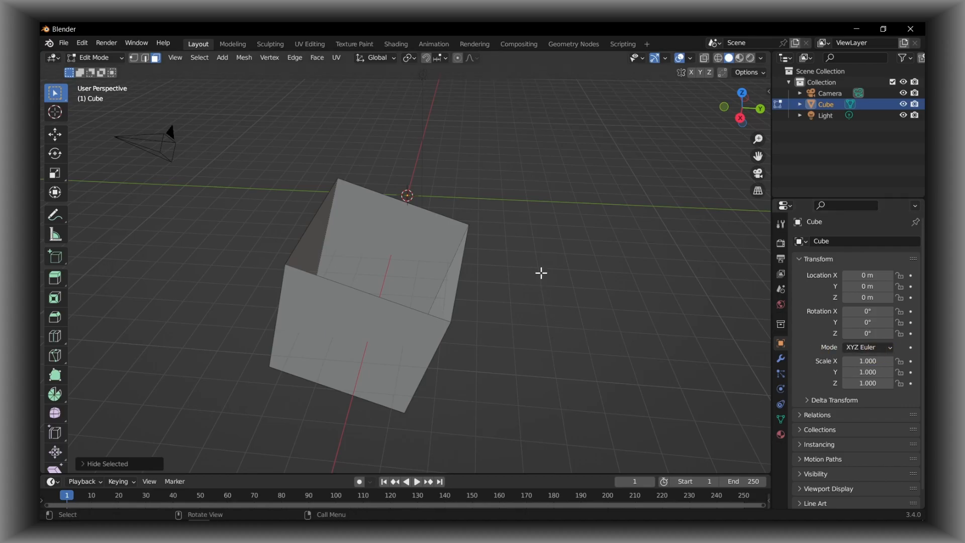
key("shift+a")
left_click(226, 62)
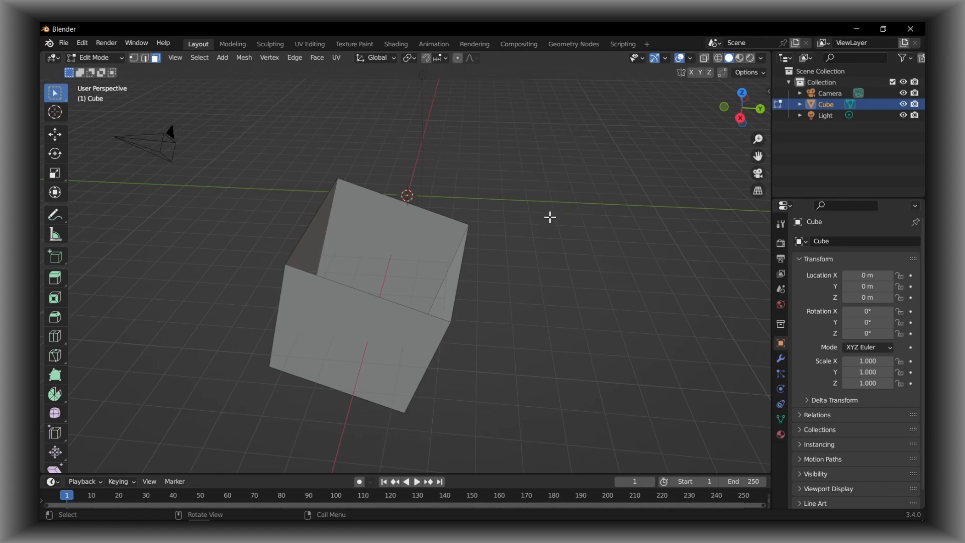
right_click(550, 216)
Select all visible faces of the open box and duplicate them twice, placing copies on both sides of the original
key("a")
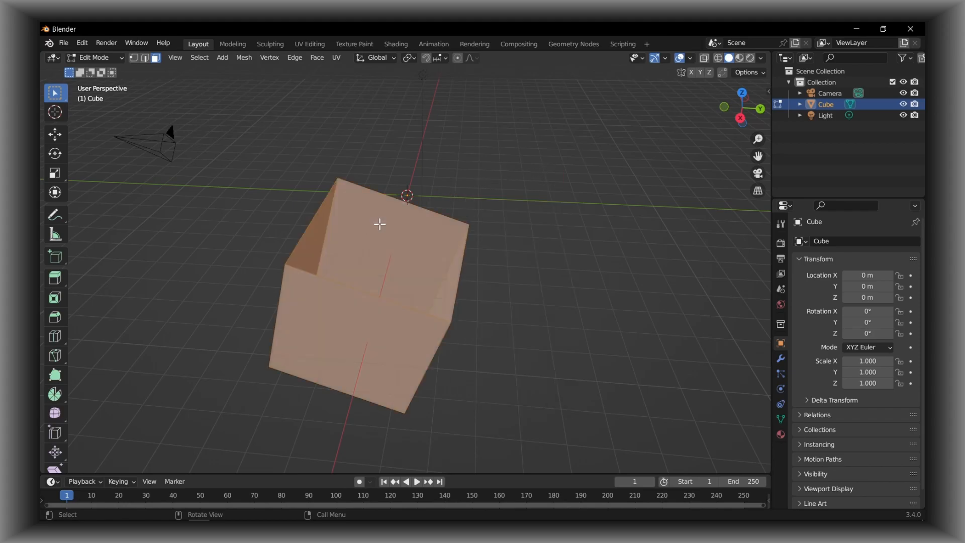
key("shift+d")
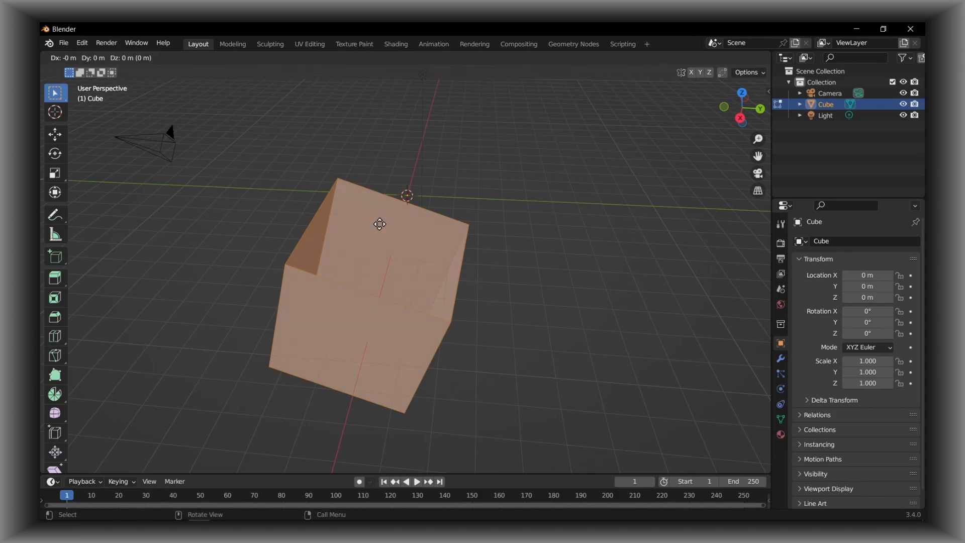
left_click(573, 193)
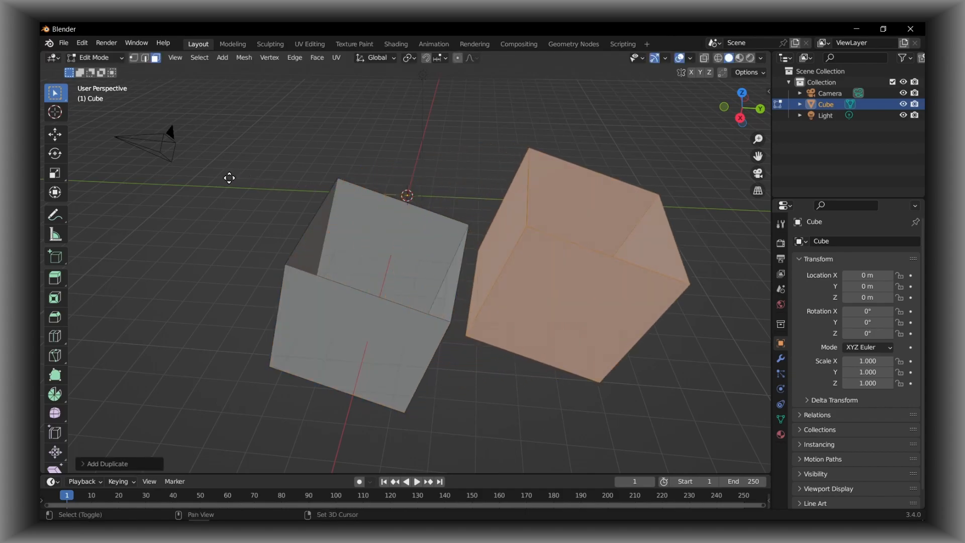
key("shift+d")
left_click(533, 147)
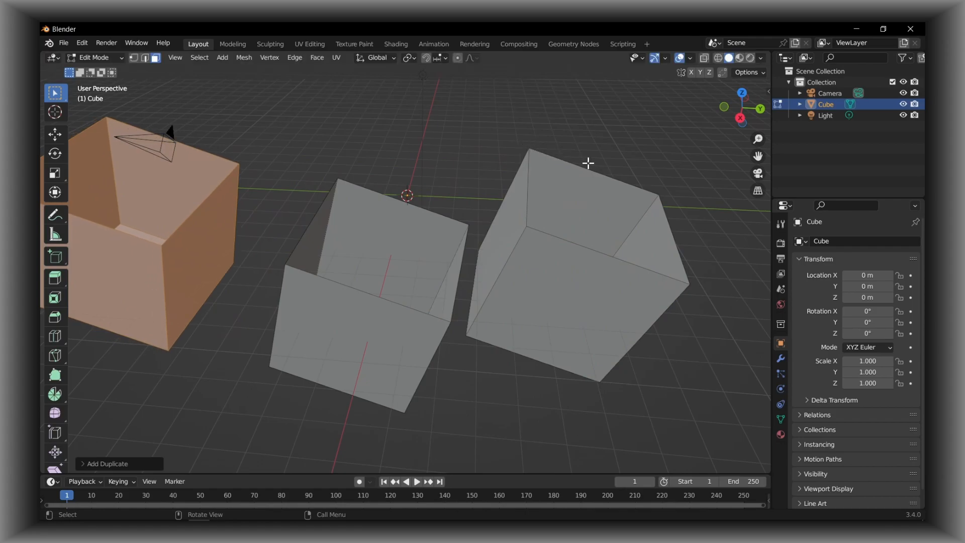
Clear the selection, undo the most recent changes and redo the last one
left_click(641, 172)
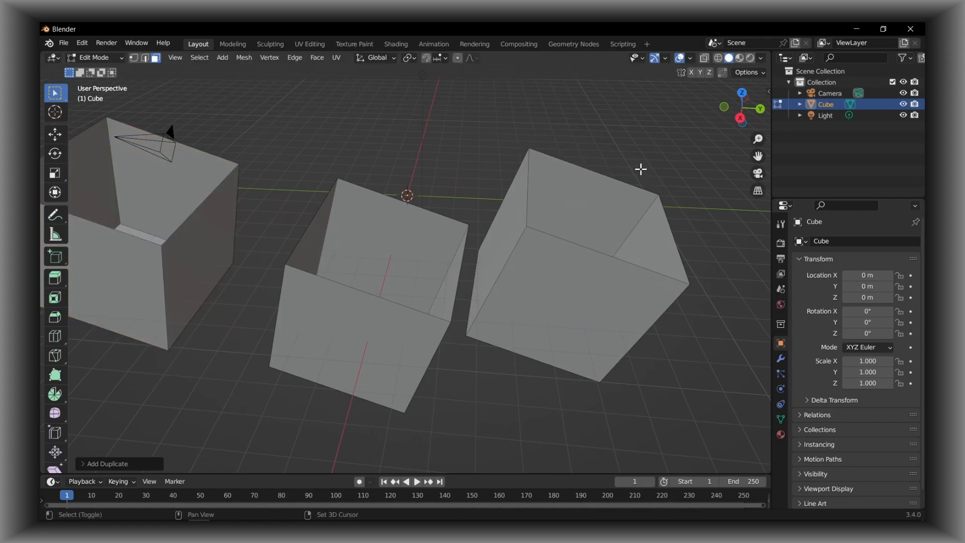
left_click_drag(672, 141, 287, 324)
key("ctrl+z")
key("ctrl+z")
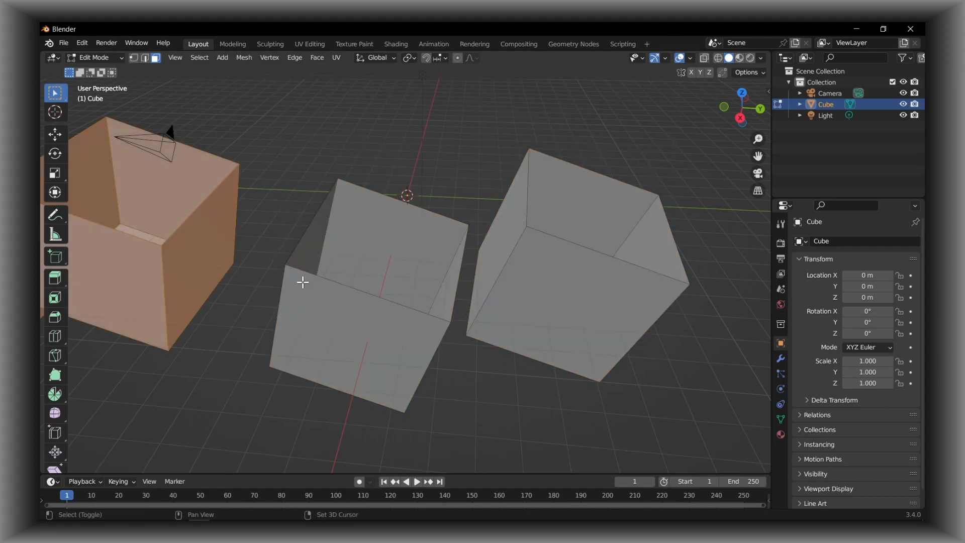
key("ctrl+shift+z")
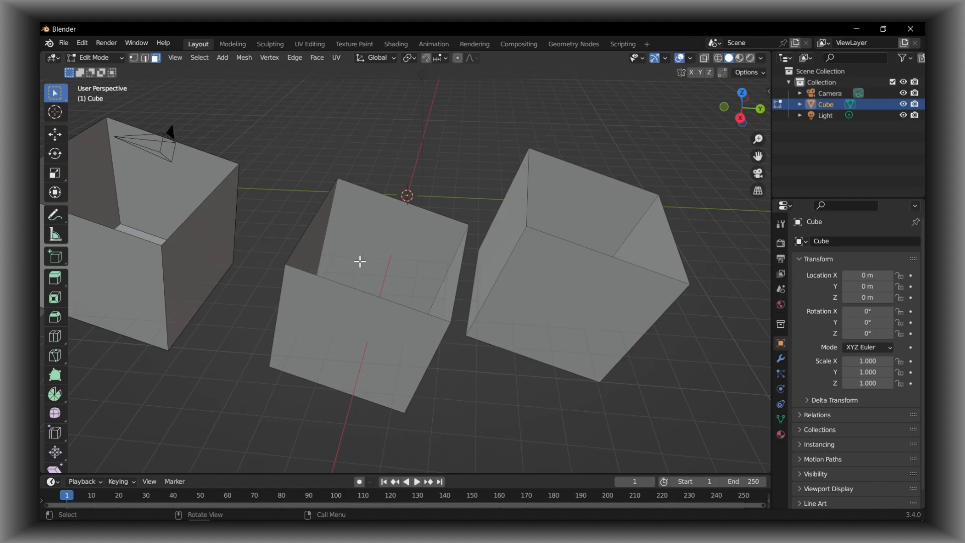
Select a single inner side face of the rightmost open box, leaving the middle box's faces deselected
left_click(396, 262, "shift")
left_click(396, 263, "shift")
left_click(659, 254)
middle_click_drag(659, 254, 808, 273)
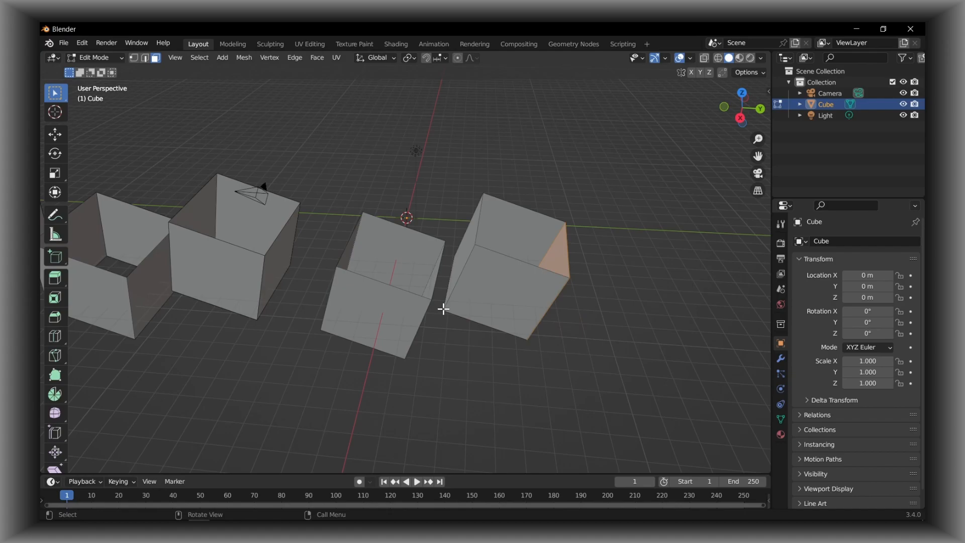
Clear the face selection and switch the viewport shading to Wireframe
left_click(361, 197)
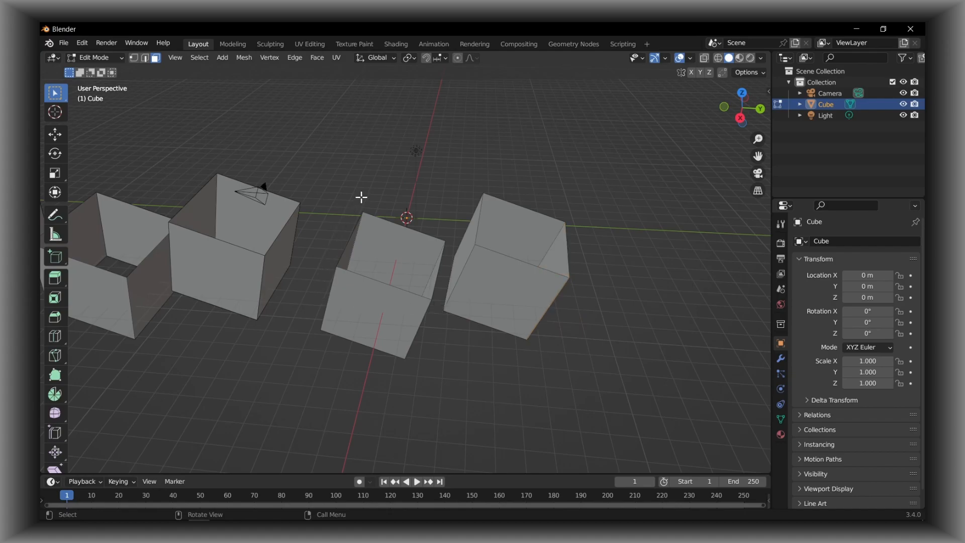
key("z")
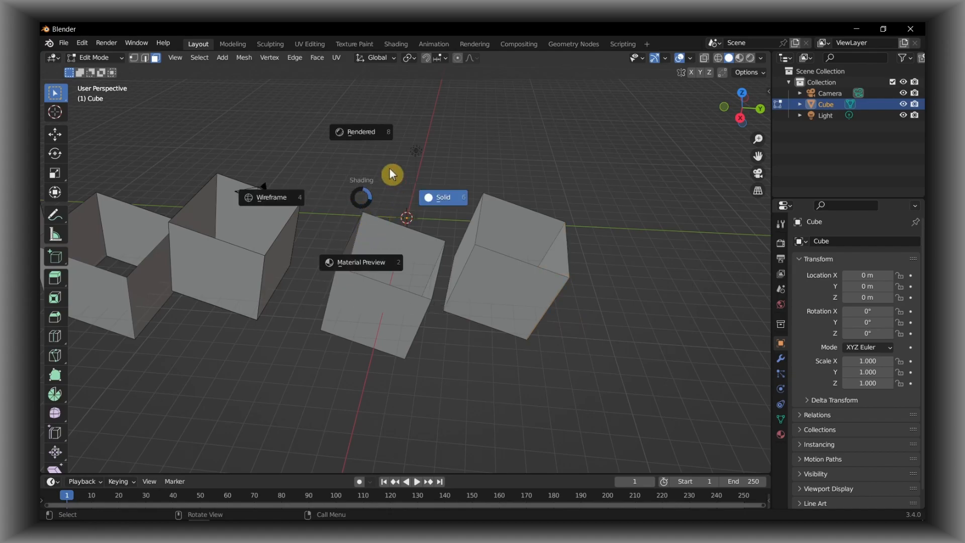
left_click(267, 198)
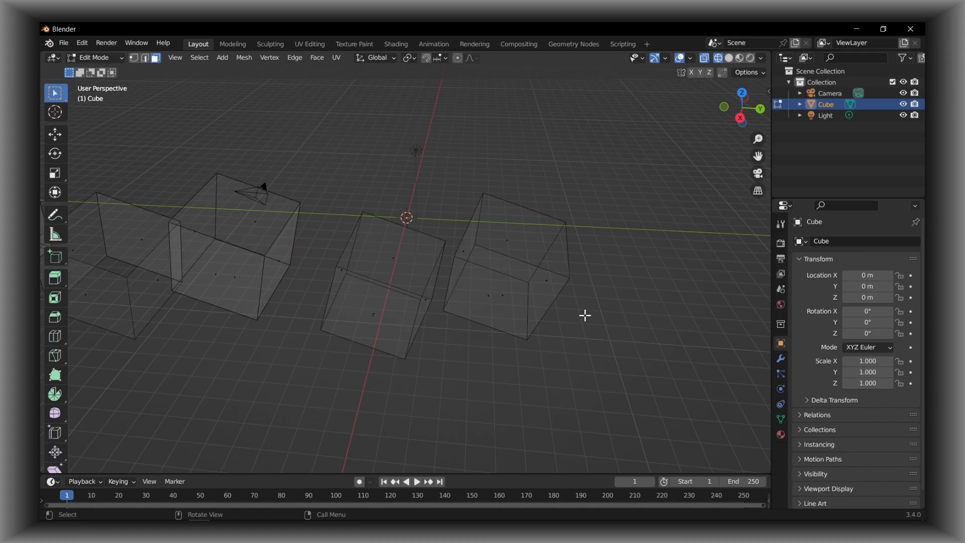
Try snapping the selection to the 3D cursor, and snap the 3D cursor to the world origin
key("shift+s")
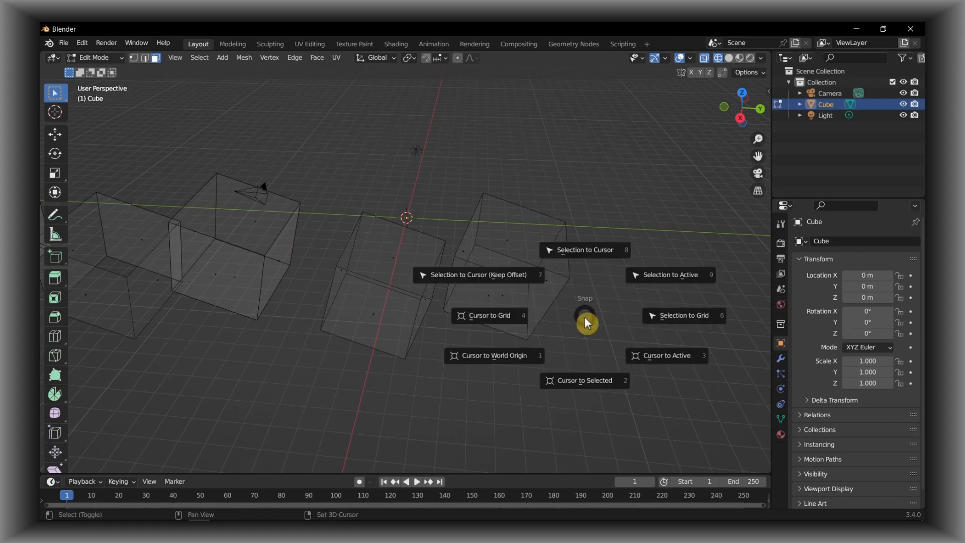
left_click(564, 264)
key("shift+s")
left_click(568, 210)
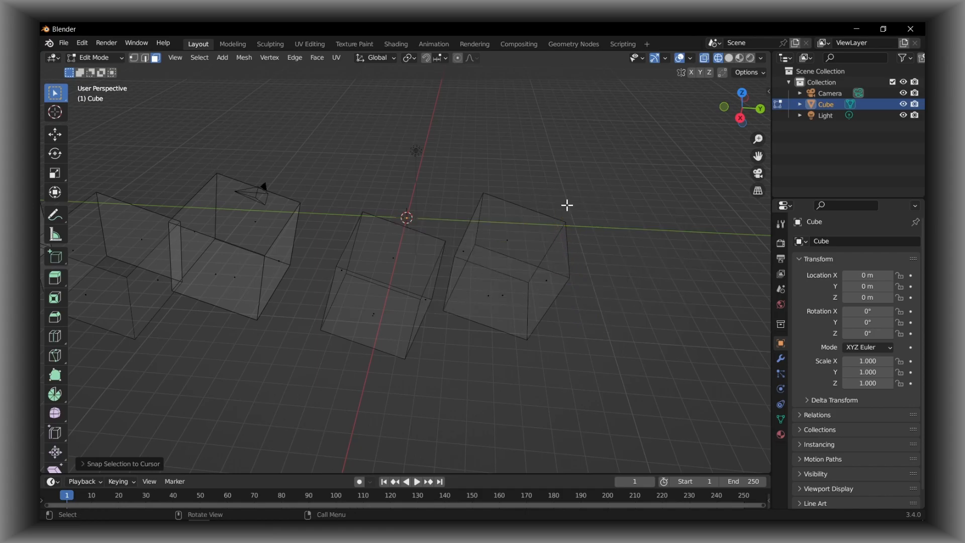
key("shift+s")
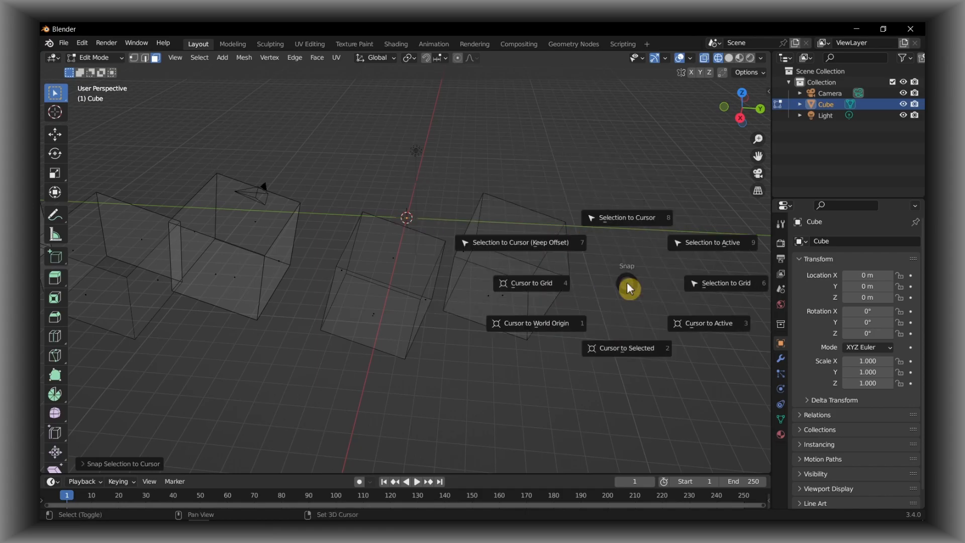
left_click(562, 322)
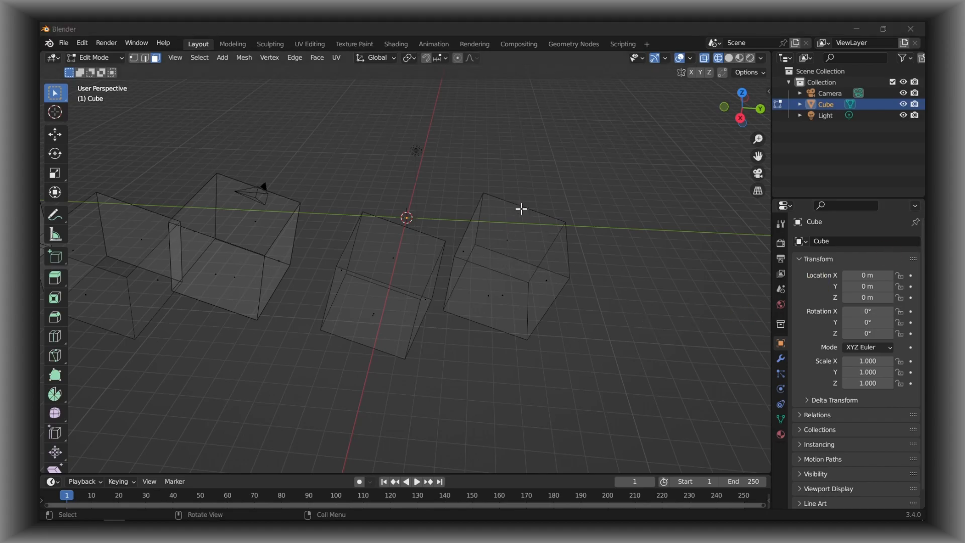
Box-select all faces of the two rightmost open boxes, including the hidden-behind ones, and inspect the selection from another angle
left_click_drag(568, 170, 290, 349, "shift")
middle_click_drag(332, 233, 533, 304)
middle_click_drag(657, 297, 590, 221)
middle_click_drag(303, 175, 380, 209)
scroll(312, 286, "down", 6)
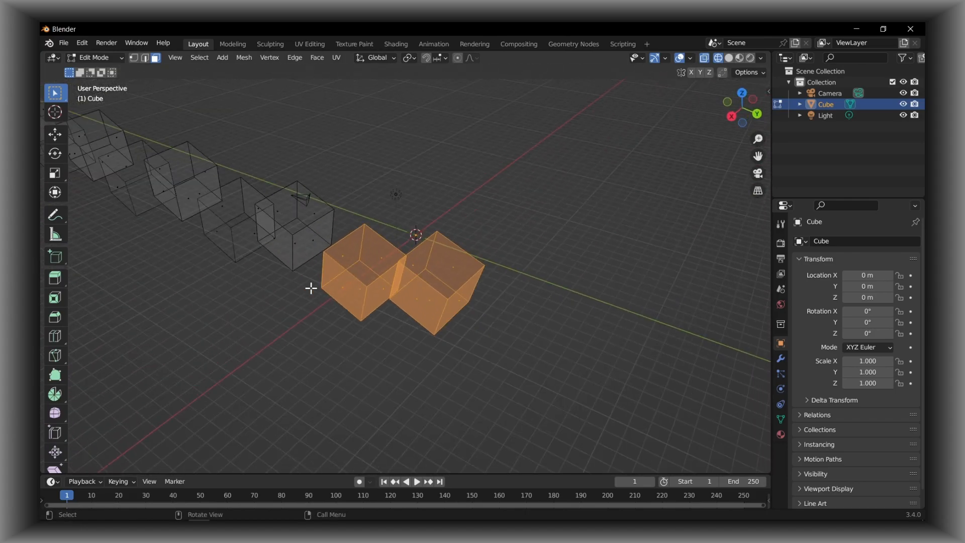
scroll(220, 249, "up", 1)
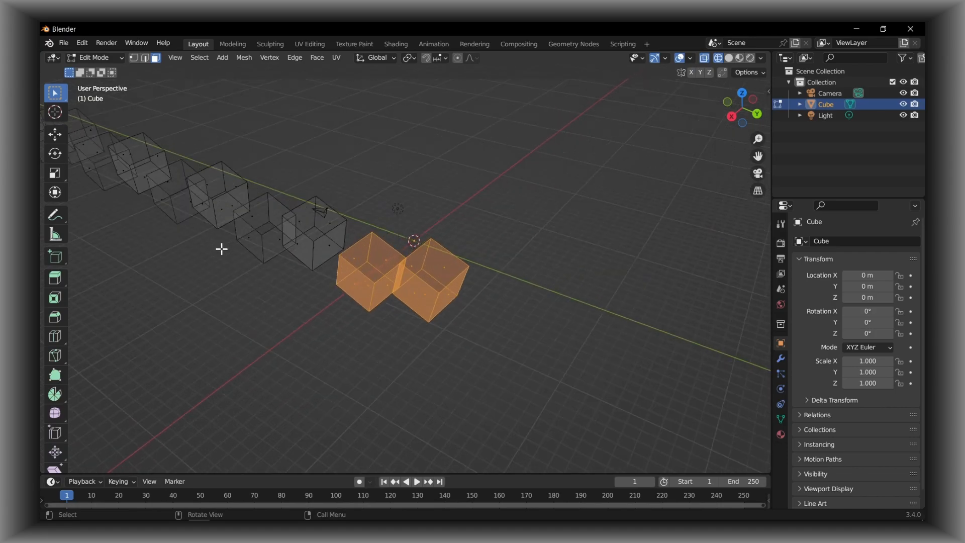